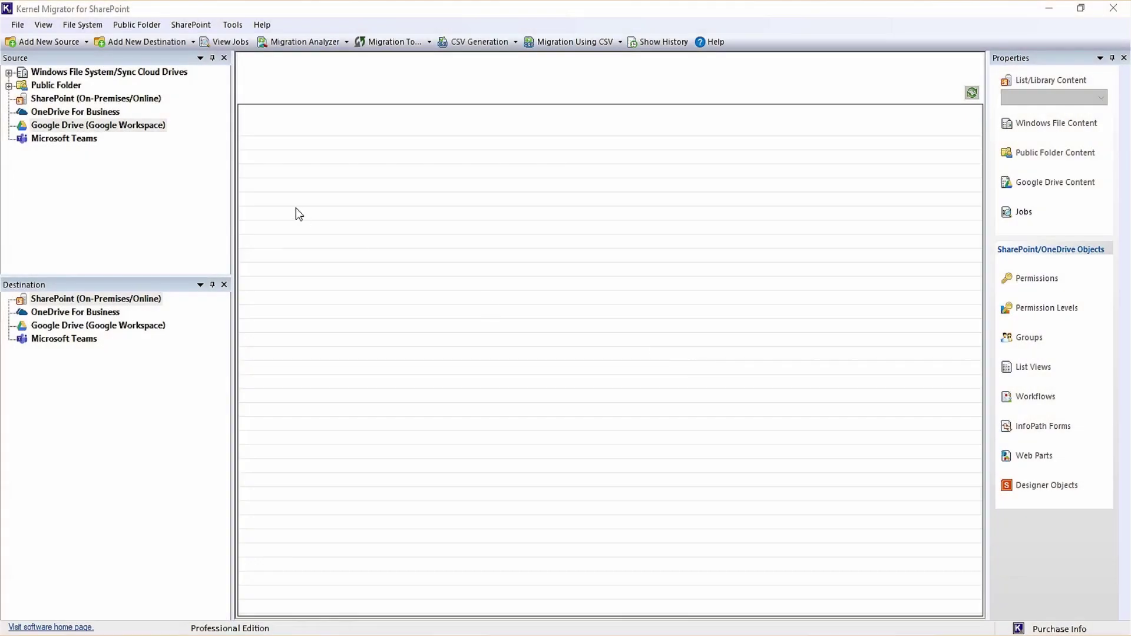
- Add a Google Drive source named Mig-GD-to-SharePoint with the service account e-mail, admin e-mail and .p12 key file
{"action": "left_click", "coordinate": [152, 128]}
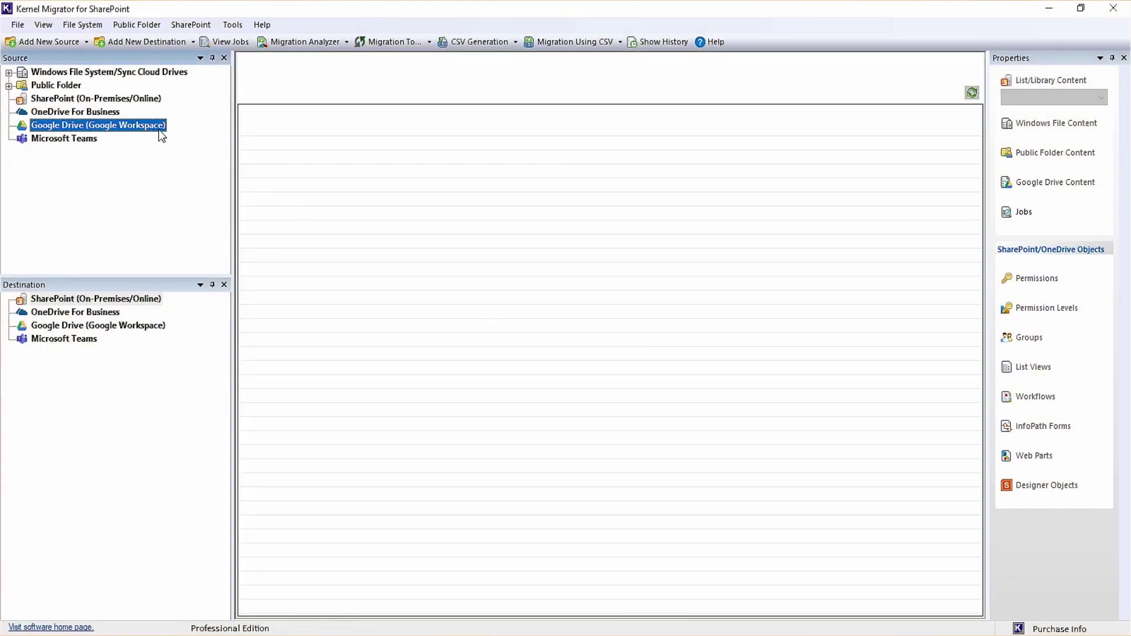
{"action": "right_click", "coordinate": [158, 129]}
{"action": "left_click", "coordinate": [190, 137]}
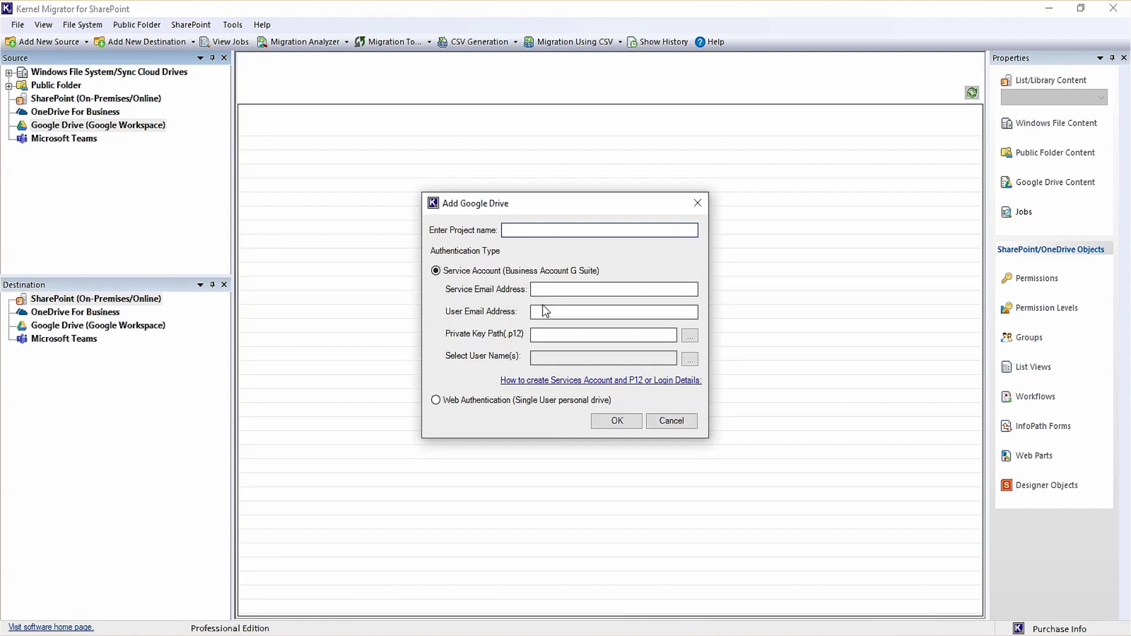
{"action": "type", "text": "Mig-GD-to-SharePoint"}
{"action": "key", "text": "Tab"}
{"action": "key", "text": "ctrl+v"}
{"action": "key", "text": "Tab"}
{"action": "key", "text": "ctrl+v"}
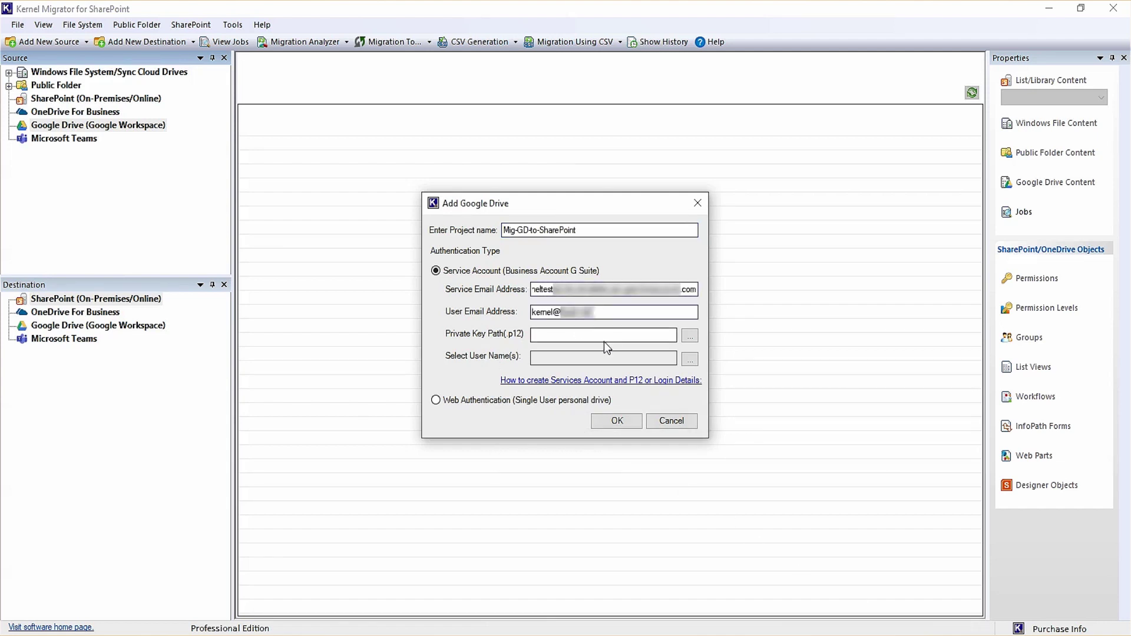
{"action": "left_click", "coordinate": [690, 335]}
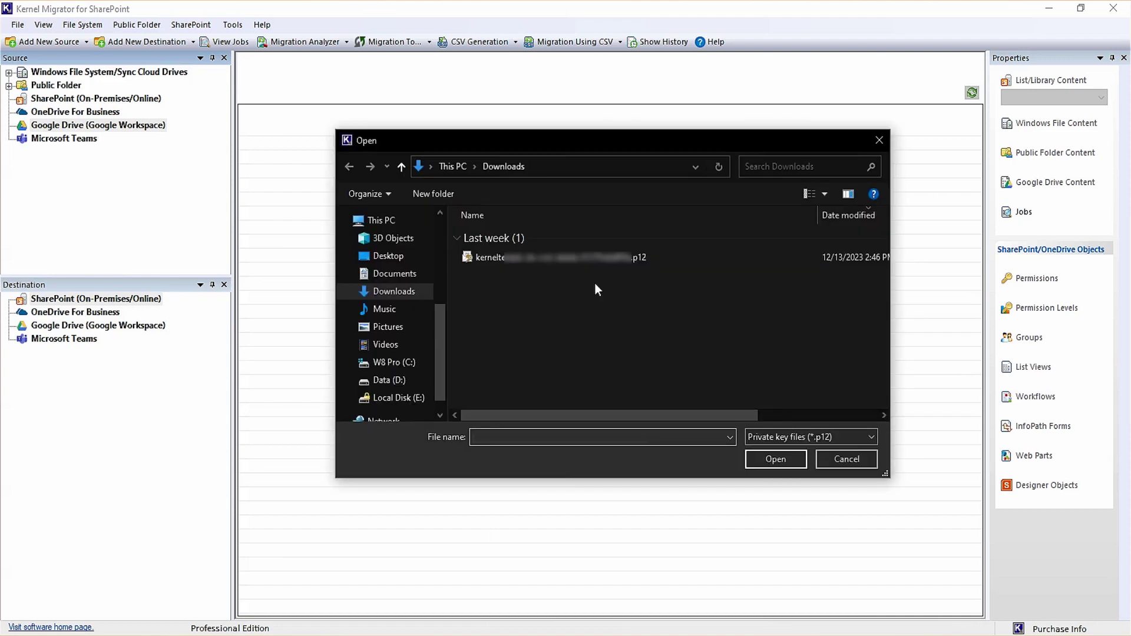
{"action": "left_click", "coordinate": [599, 261]}
{"action": "left_click", "coordinate": [763, 457]}
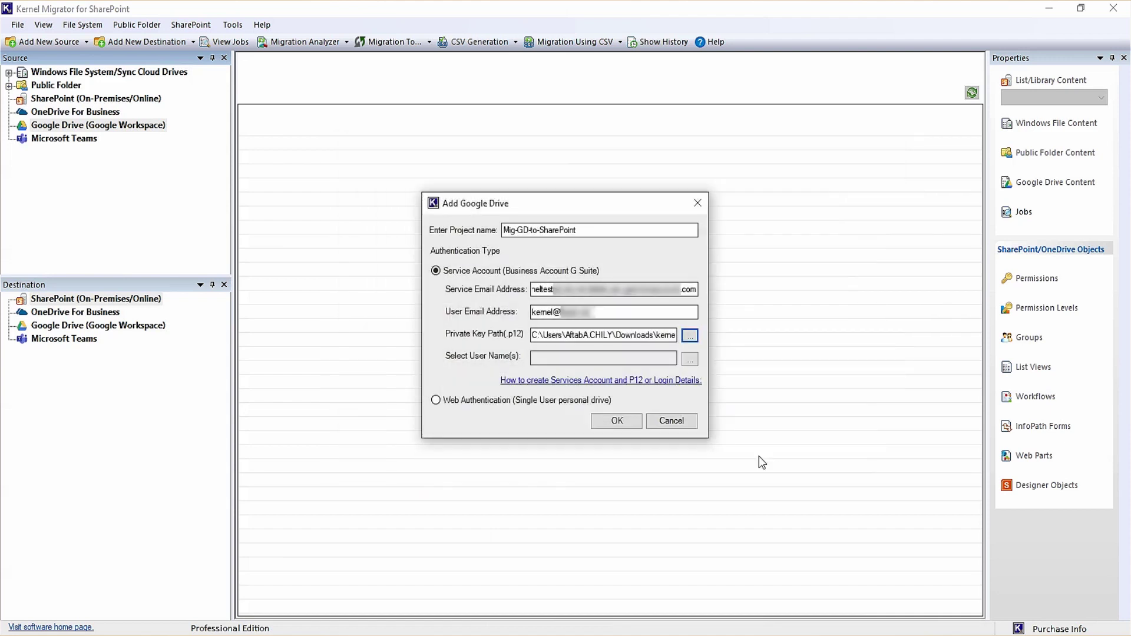
- Limit the project to the third and last users' drives, then create it
{"action": "left_click", "coordinate": [690, 359]}
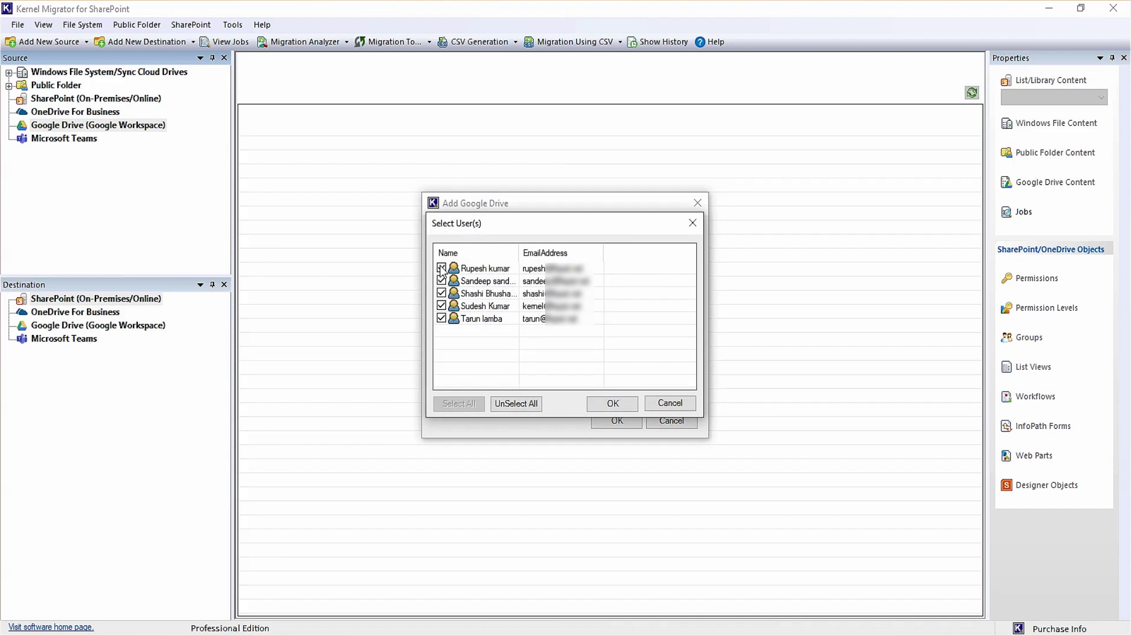
{"action": "left_click", "coordinate": [441, 267]}
{"action": "left_click", "coordinate": [441, 281]}
{"action": "left_click", "coordinate": [441, 294]}
{"action": "left_click", "coordinate": [441, 306]}
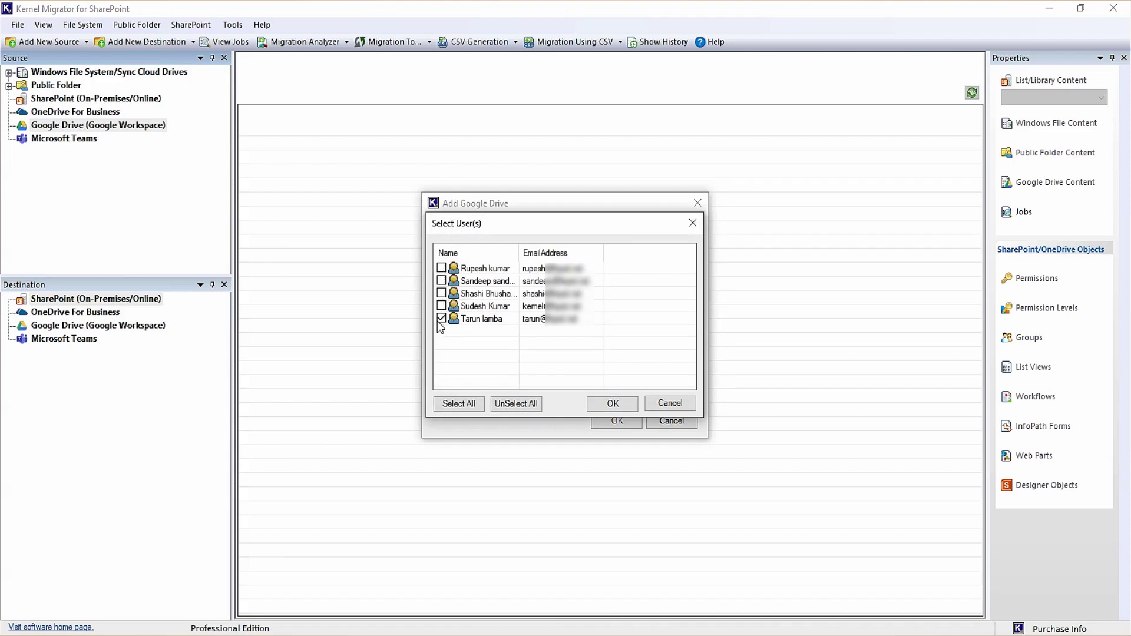
{"action": "left_click", "coordinate": [441, 318]}
{"action": "left_click", "coordinate": [441, 293]}
{"action": "left_click", "coordinate": [441, 319]}
{"action": "left_click", "coordinate": [615, 404]}
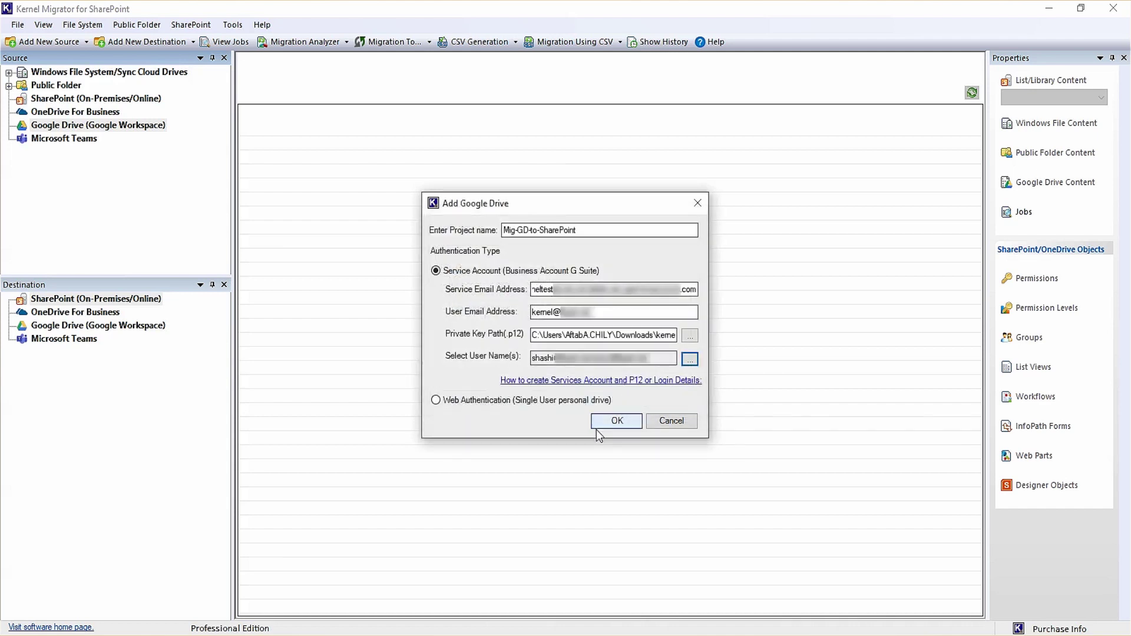
{"action": "left_click", "coordinate": [625, 422]}
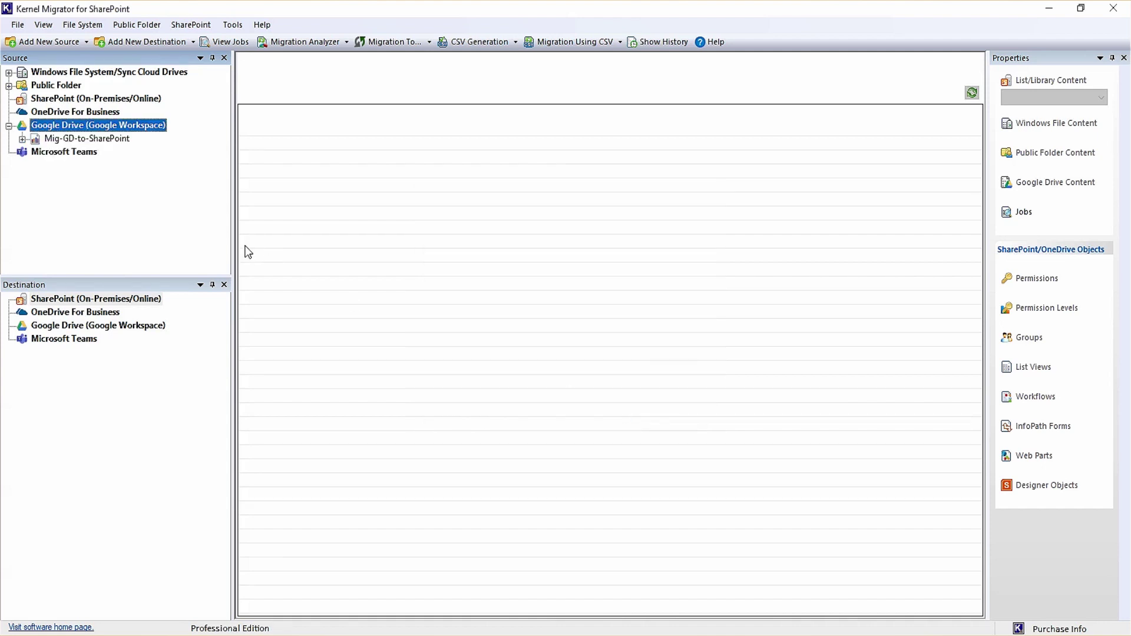
- Expand the Mig-GD-to-SharePoint project and select both users' drives
{"action": "left_click", "coordinate": [123, 139]}
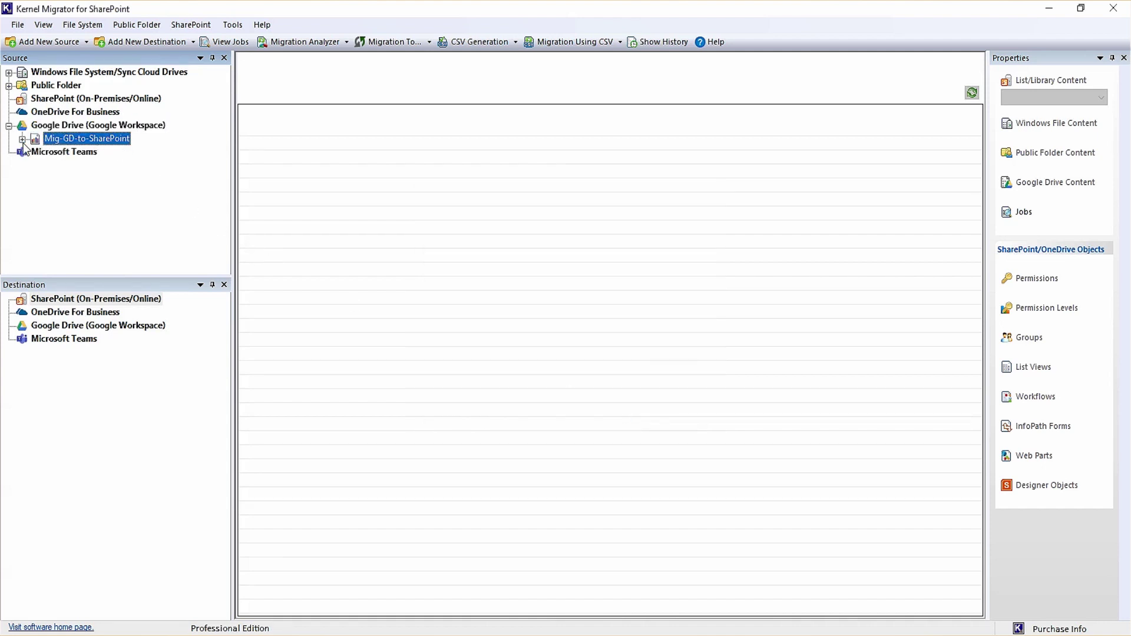
{"action": "left_click", "coordinate": [22, 139]}
{"action": "left_click", "coordinate": [99, 155]}
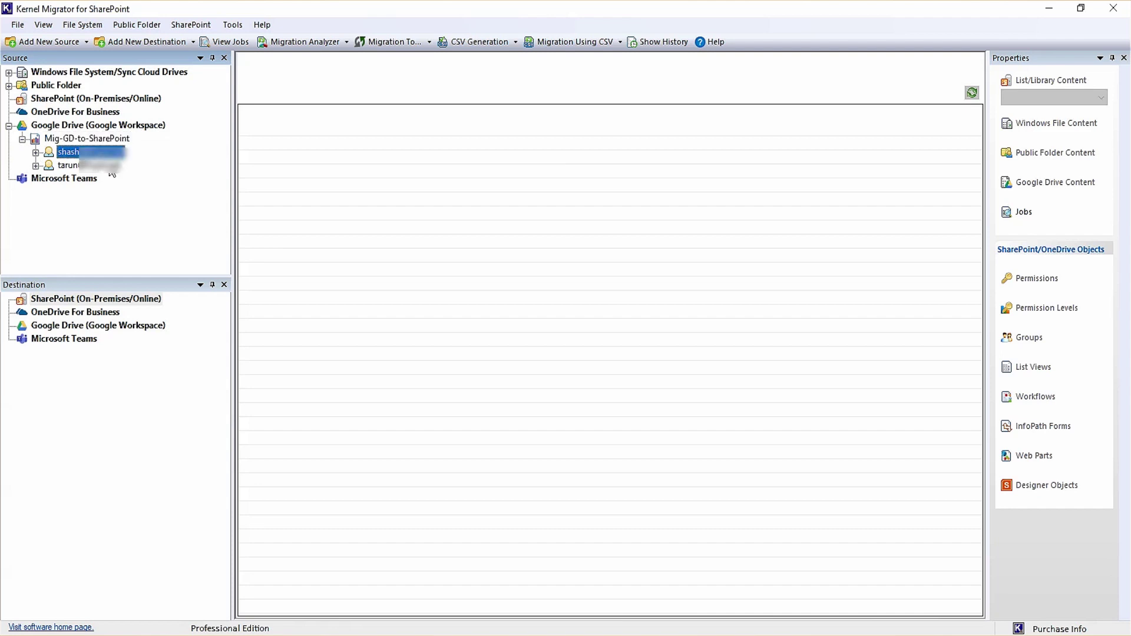
{"action": "left_click", "coordinate": [106, 167]}
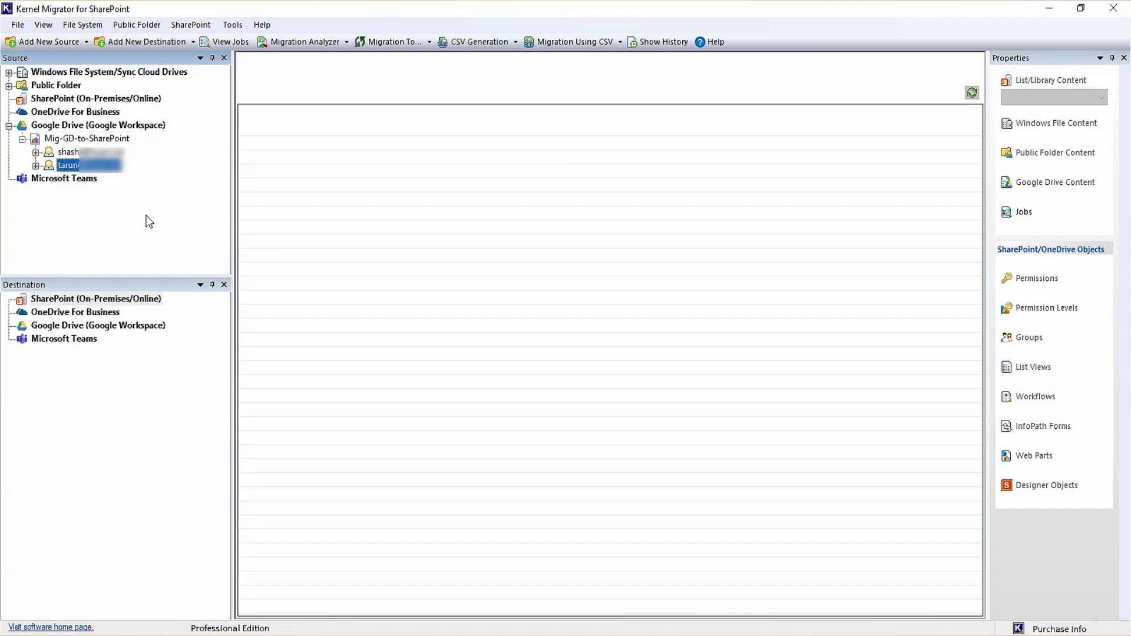
- Add a SharePoint destination named Demo-GD-to-SharePoint-Mig with the SharePoint site address
{"action": "left_click", "coordinate": [156, 303]}
{"action": "right_click", "coordinate": [159, 304]}
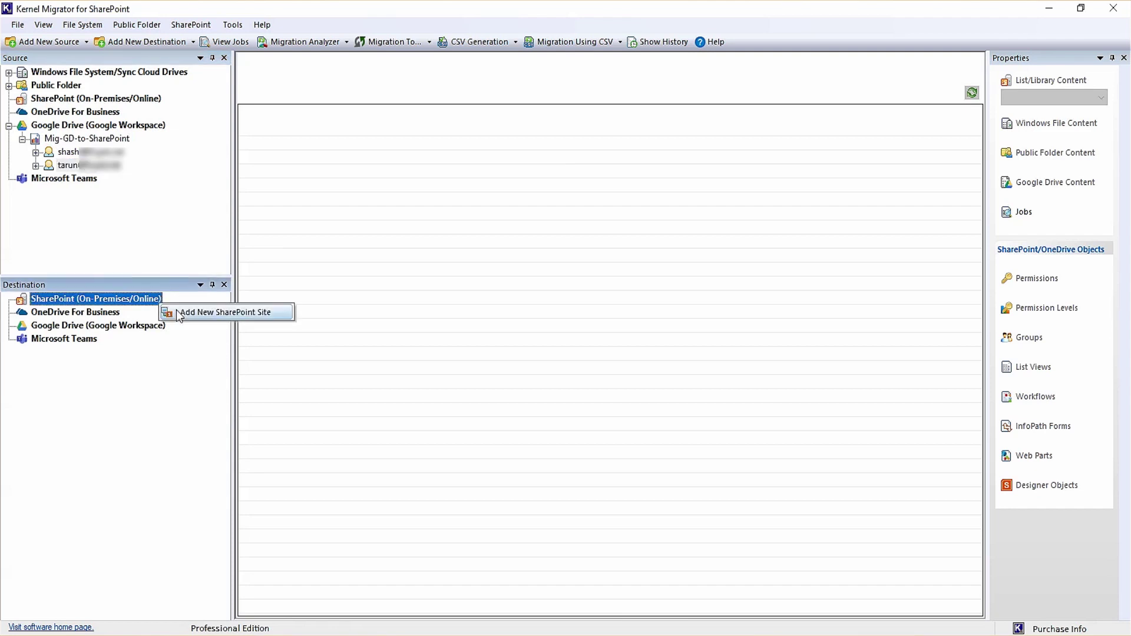
{"action": "left_click", "coordinate": [185, 312]}
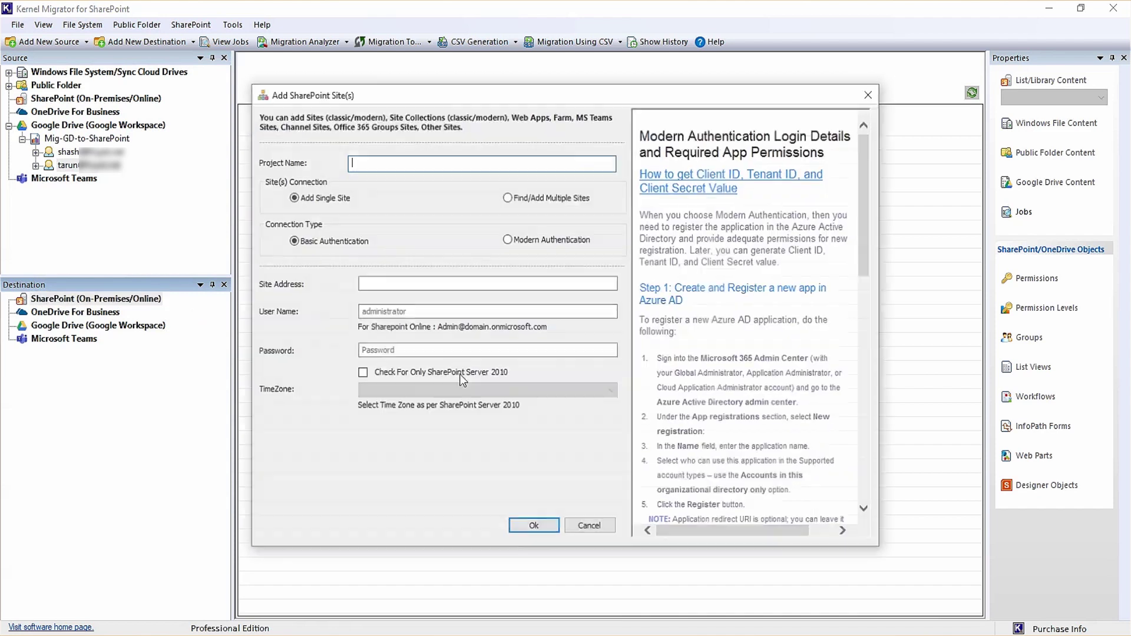
{"action": "type", "text": "Demo-"}
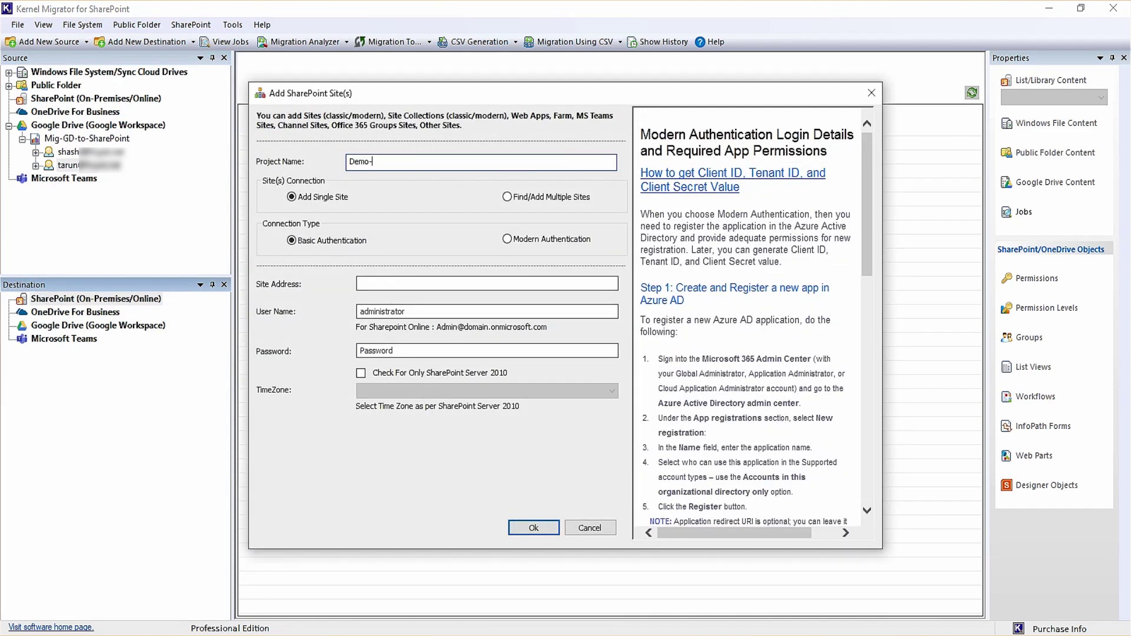
{"action": "type", "text": "GD-to-SharePoint-Mig"}
{"action": "key", "text": "Tab"}
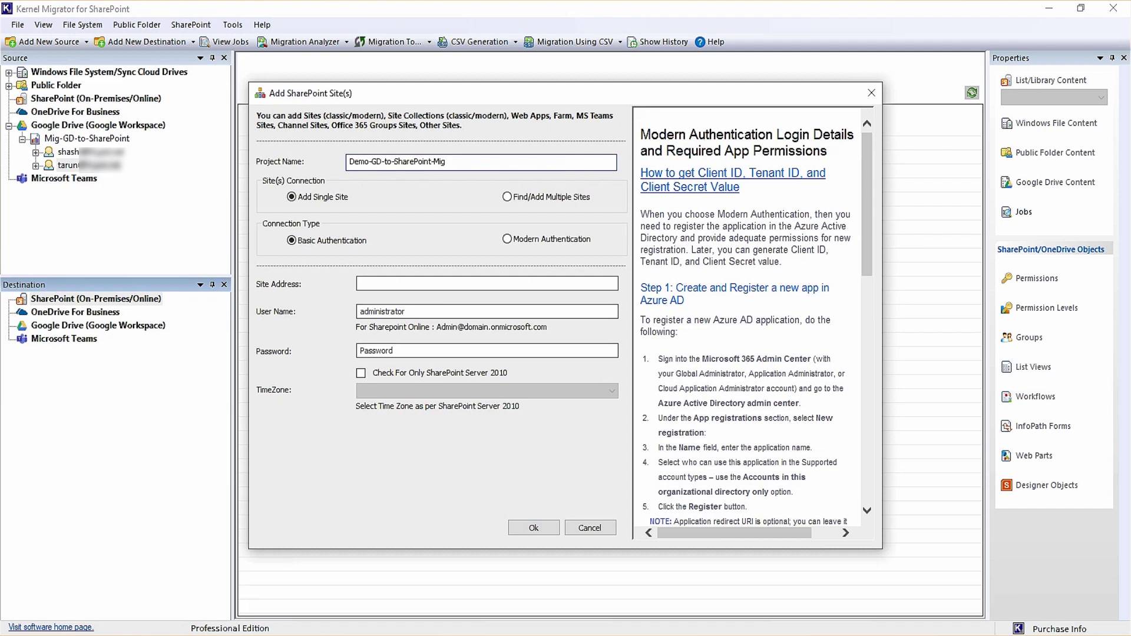
{"action": "key", "text": "ctrl+v"}
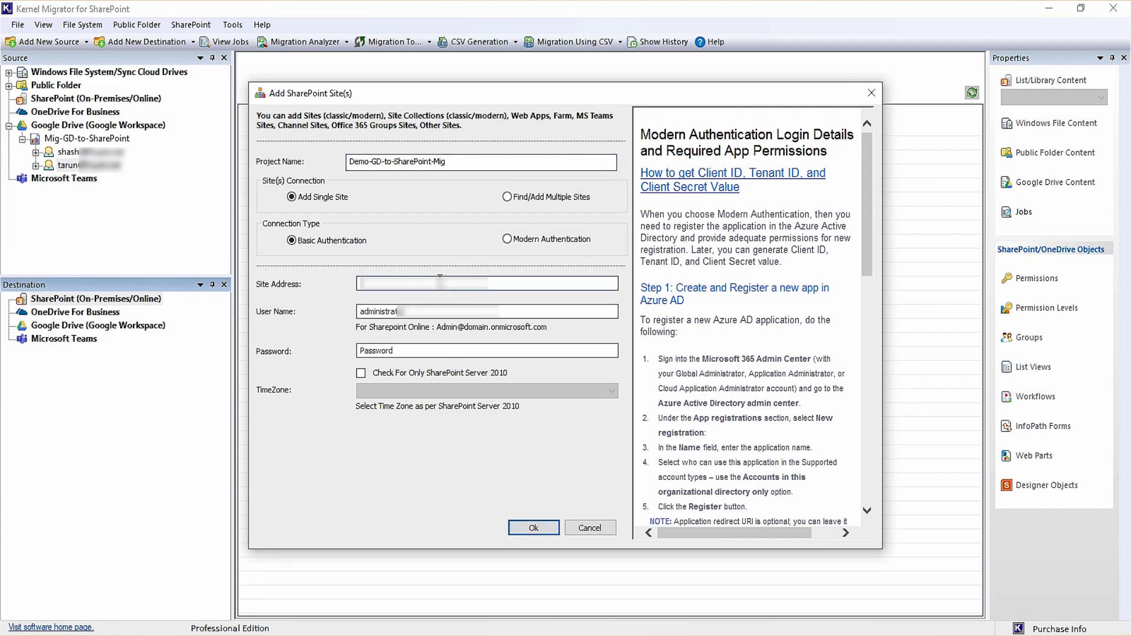
- Enter the SharePoint admin user name and password, decline adding it as a source, and show the site's lists and libraries
{"action": "triple_click", "coordinate": [421, 311]}
{"action": "key", "text": "BackSpace"}
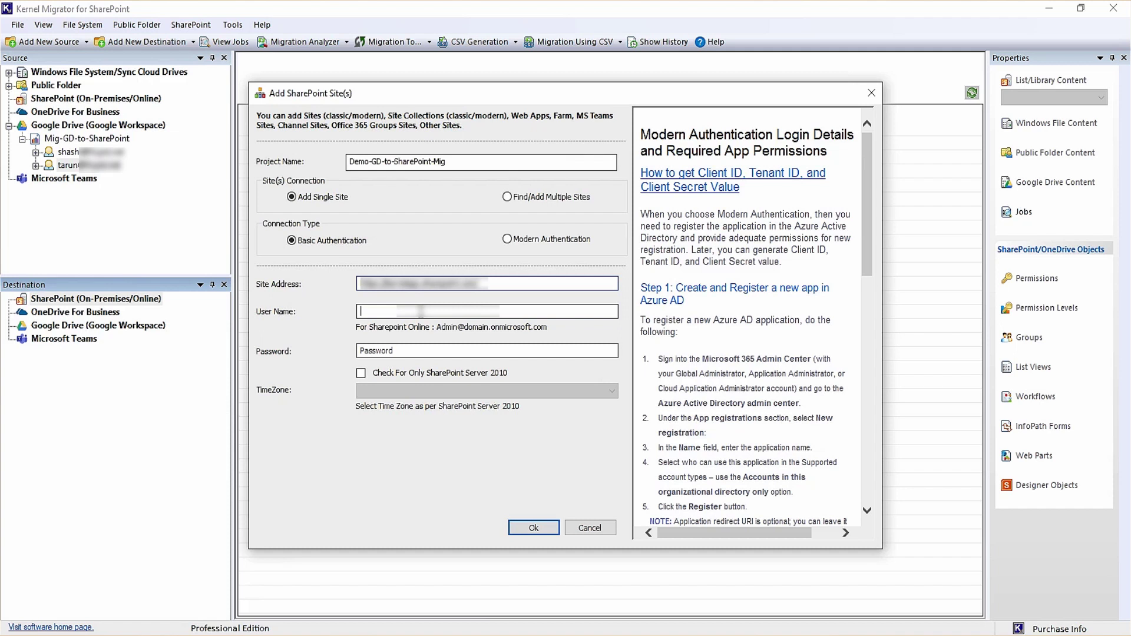
{"action": "key", "text": "ctrl+v"}
{"action": "left_click", "coordinate": [405, 351]}
{"action": "key", "text": "ctrl+v"}
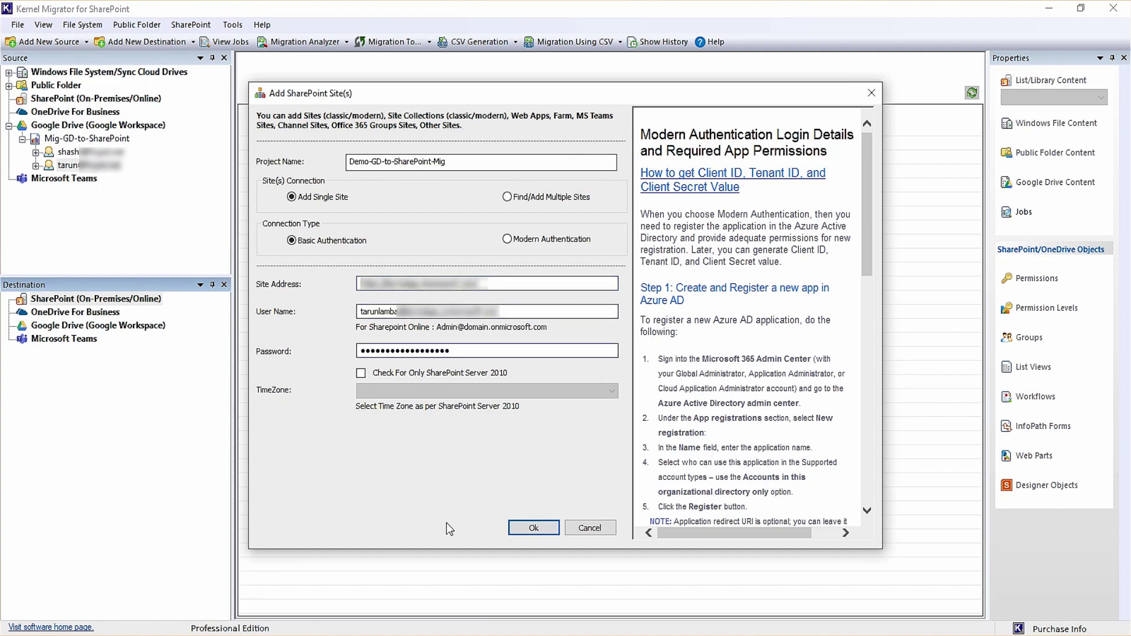
{"action": "left_click", "coordinate": [539, 525]}
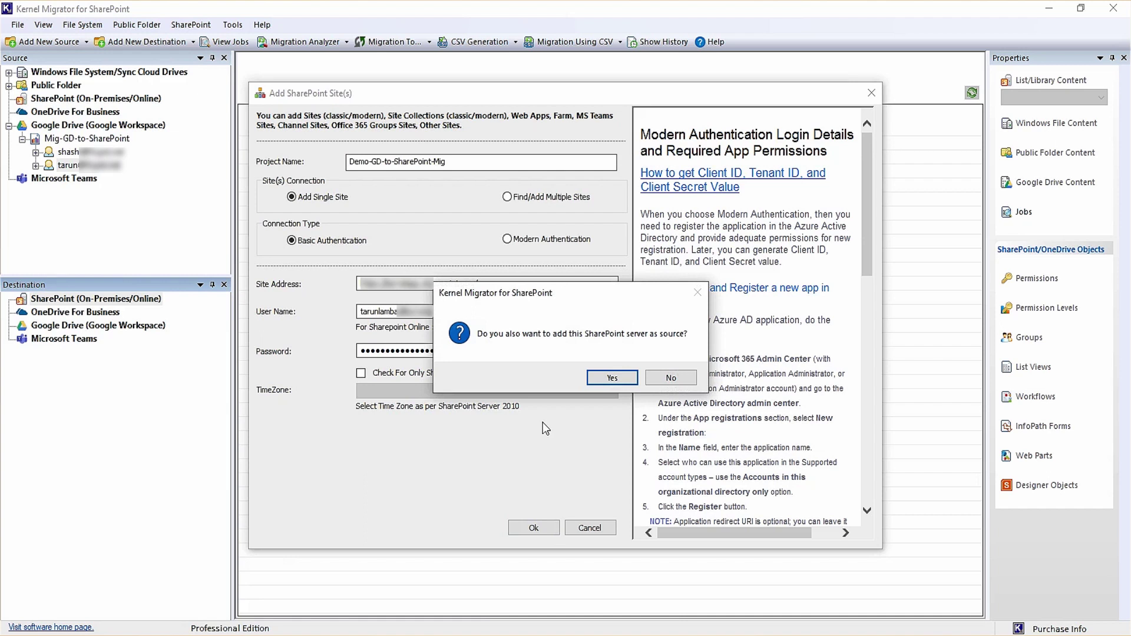
{"action": "left_click", "coordinate": [674, 378]}
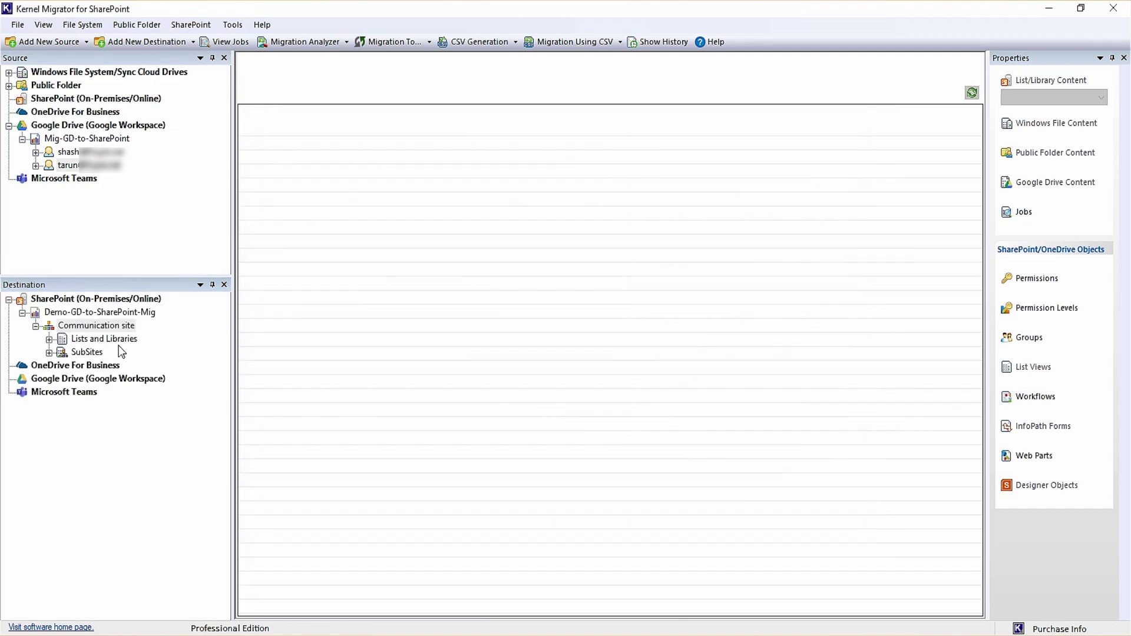
{"action": "left_click", "coordinate": [116, 312]}
{"action": "left_click", "coordinate": [104, 338]}
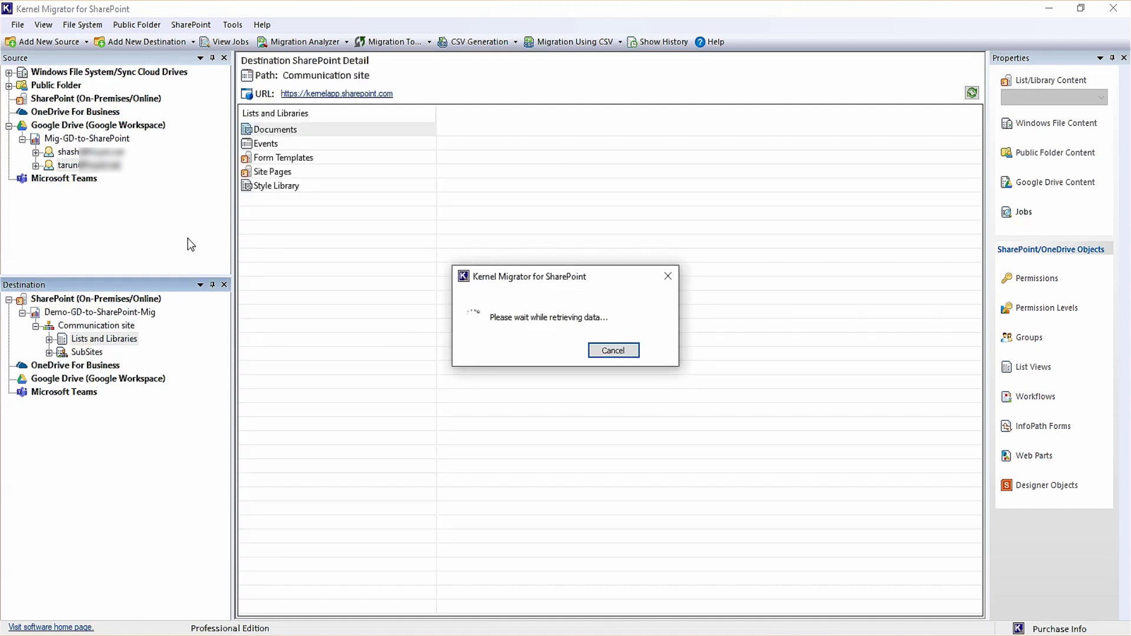
- Start a user-level Migrate To SharePoint for the first Google Drive user
{"action": "double_click", "coordinate": [95, 165]}
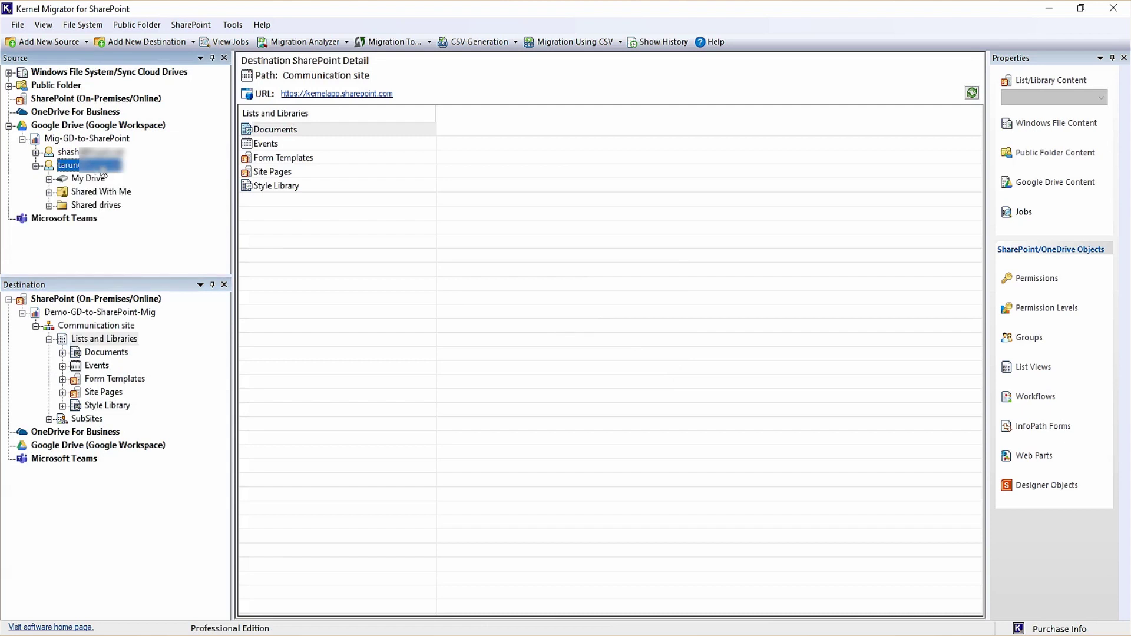
{"action": "right_click", "coordinate": [109, 167]}
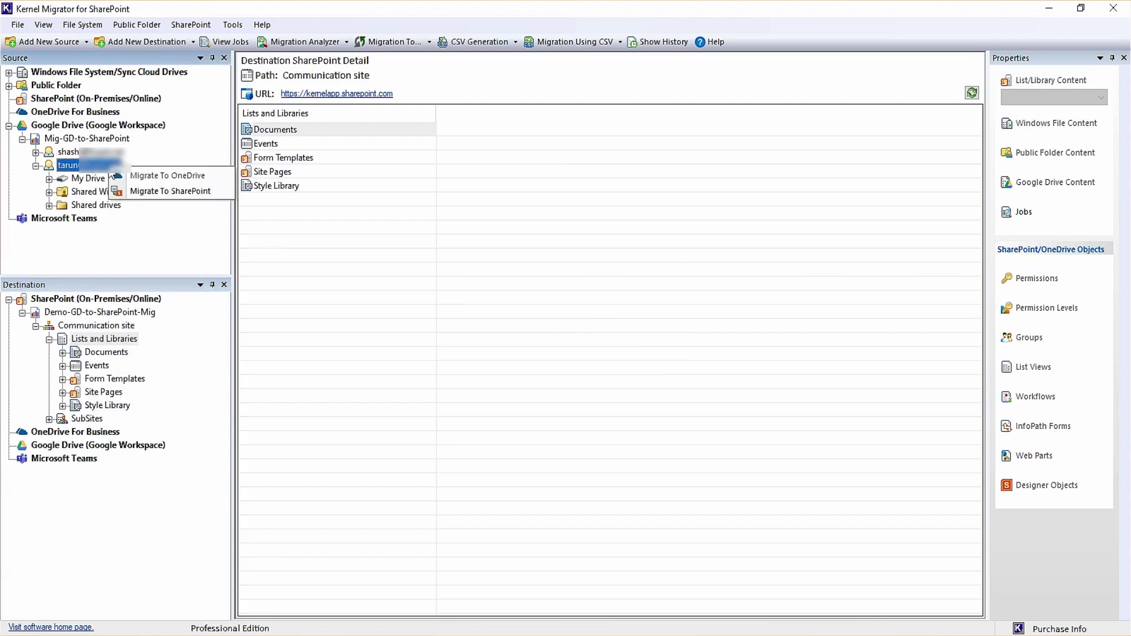
{"action": "left_click", "coordinate": [173, 191]}
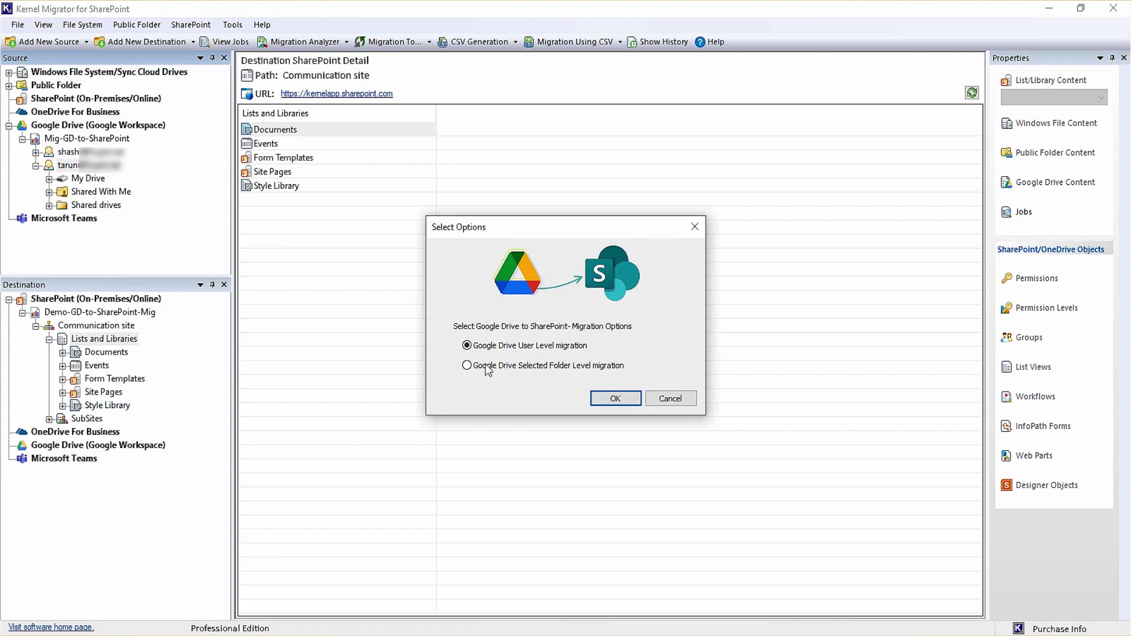
{"action": "left_click", "coordinate": [615, 401]}
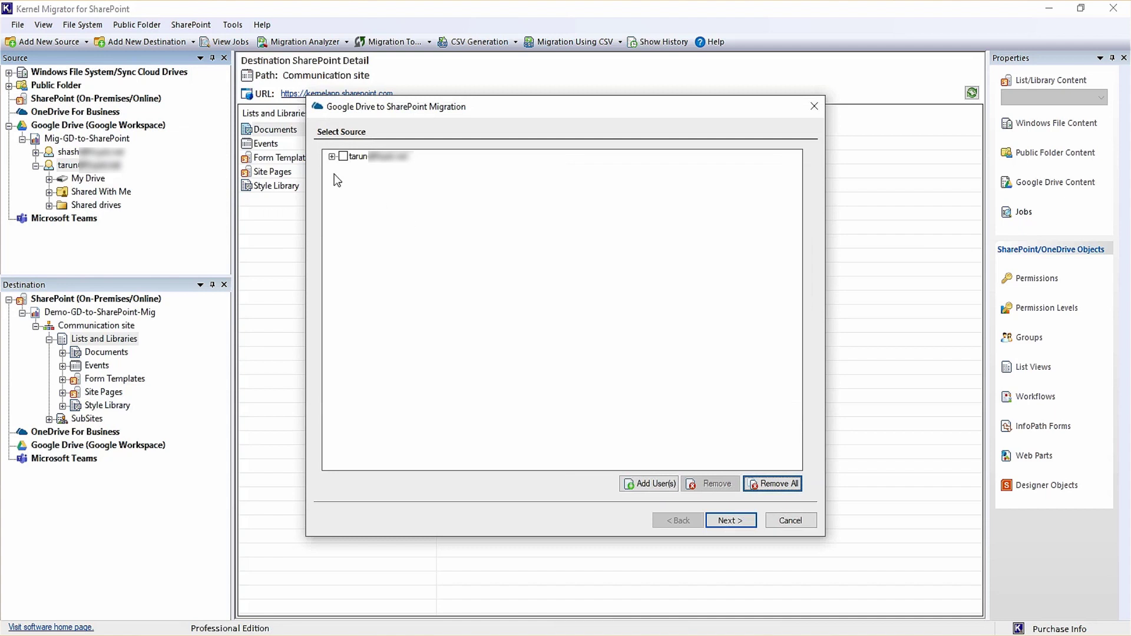
- Include the first user's My Drive and Shared drives, plus the second user's Shared drives and Shared With Me
{"action": "left_click", "coordinate": [332, 156]}
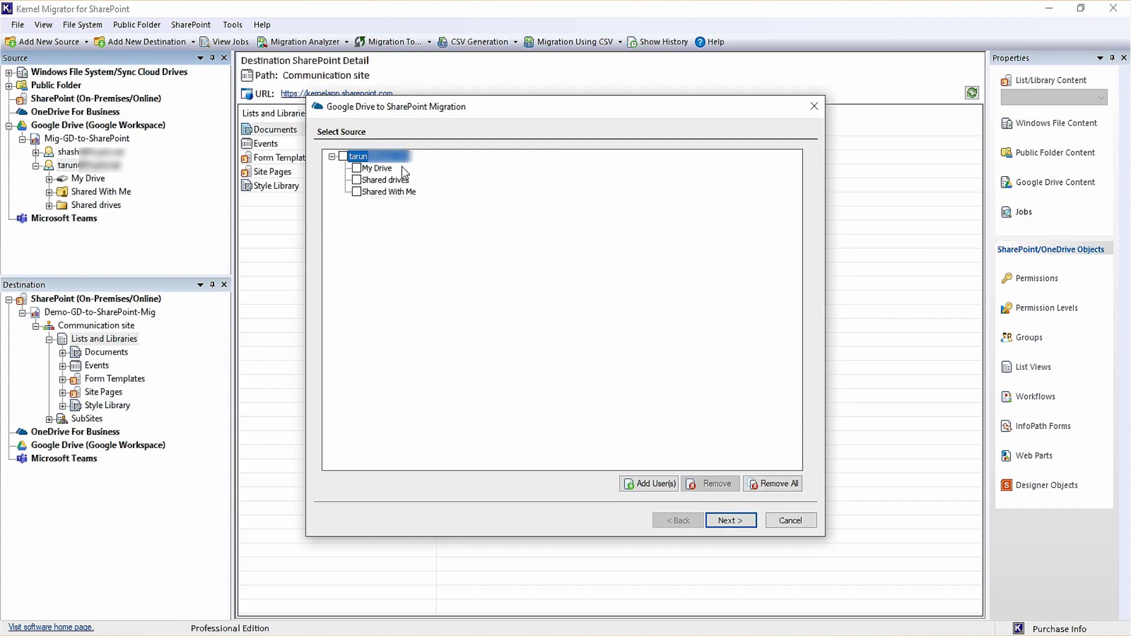
{"action": "left_click", "coordinate": [357, 169]}
{"action": "left_click", "coordinate": [356, 180]}
{"action": "left_click", "coordinate": [654, 484]}
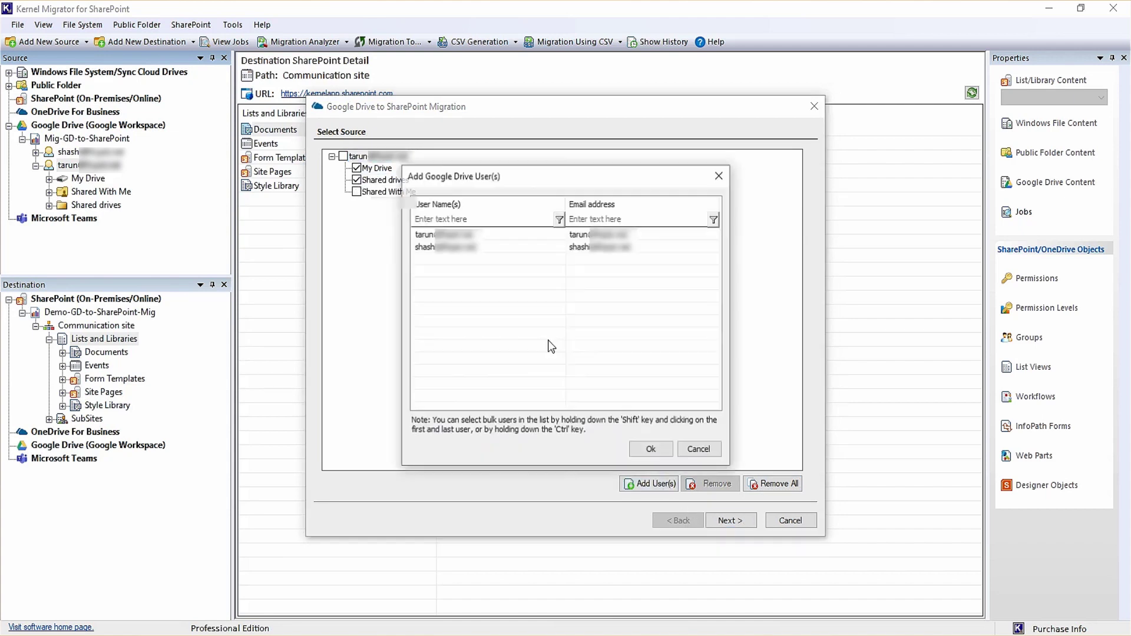
{"action": "left_click", "coordinate": [461, 247]}
{"action": "left_click", "coordinate": [651, 450]}
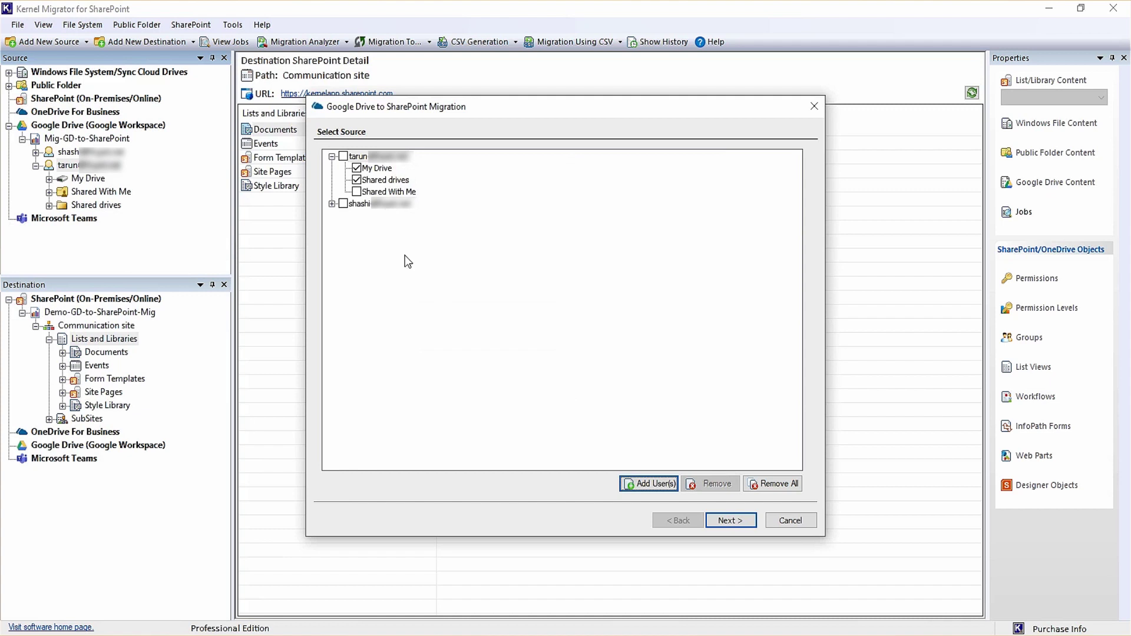
{"action": "left_click", "coordinate": [356, 203]}
{"action": "left_click", "coordinate": [356, 192]}
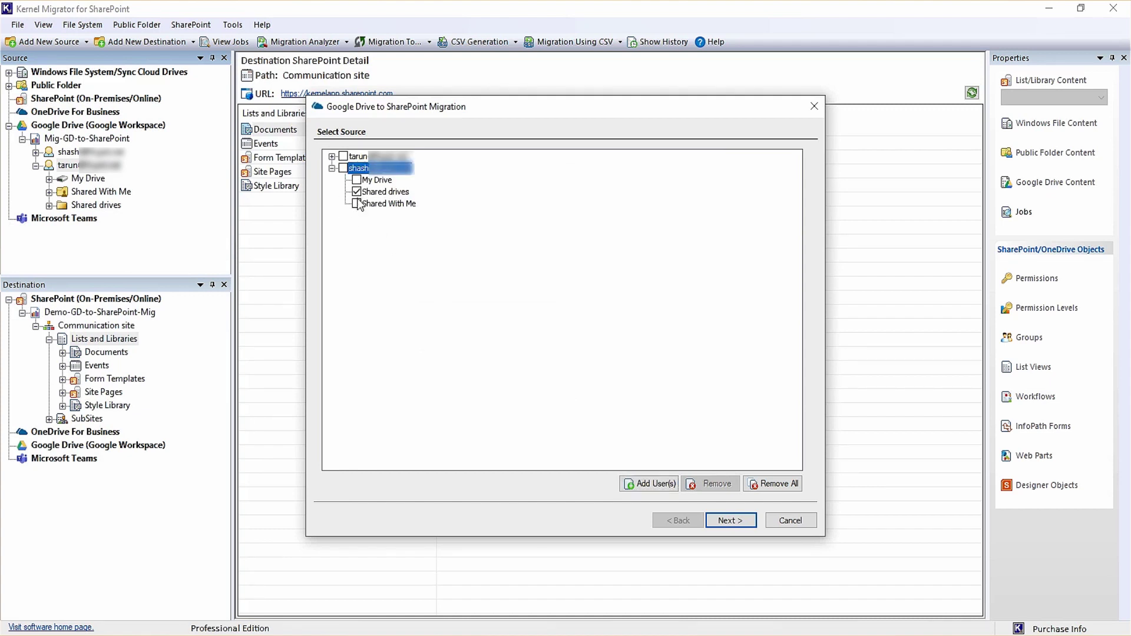
{"action": "key", "text": "Return"}
- Set the destination site URL on all four source rows and tick rows 2 and 3
{"action": "left_click", "coordinate": [565, 210]}
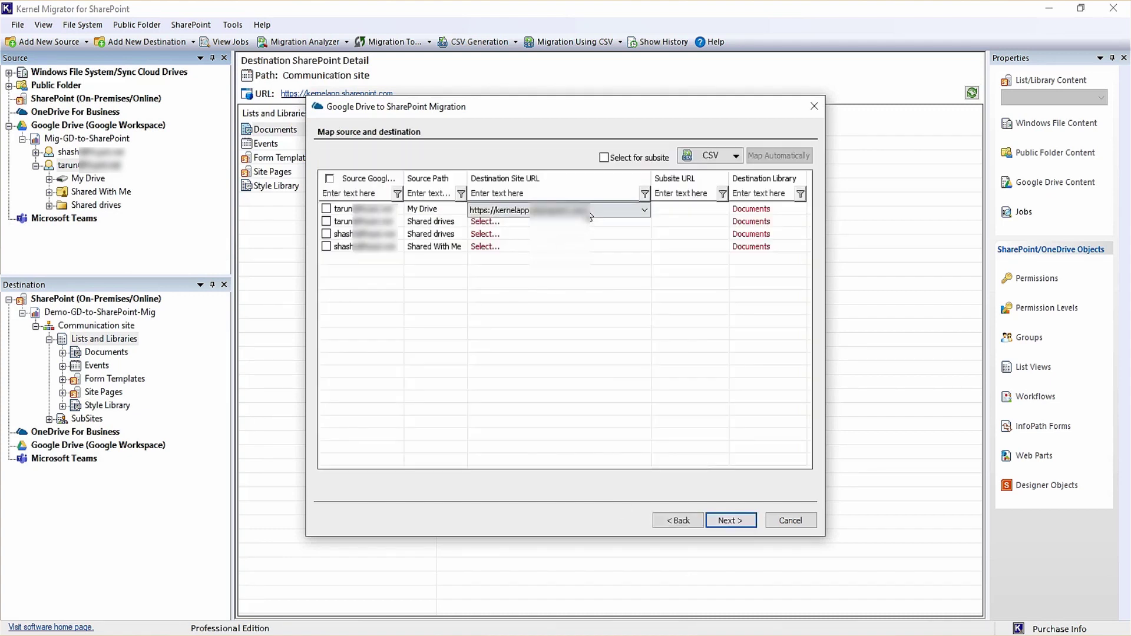
{"action": "left_click", "coordinate": [498, 221]}
{"action": "left_click", "coordinate": [497, 221]}
{"action": "left_click", "coordinate": [497, 234]}
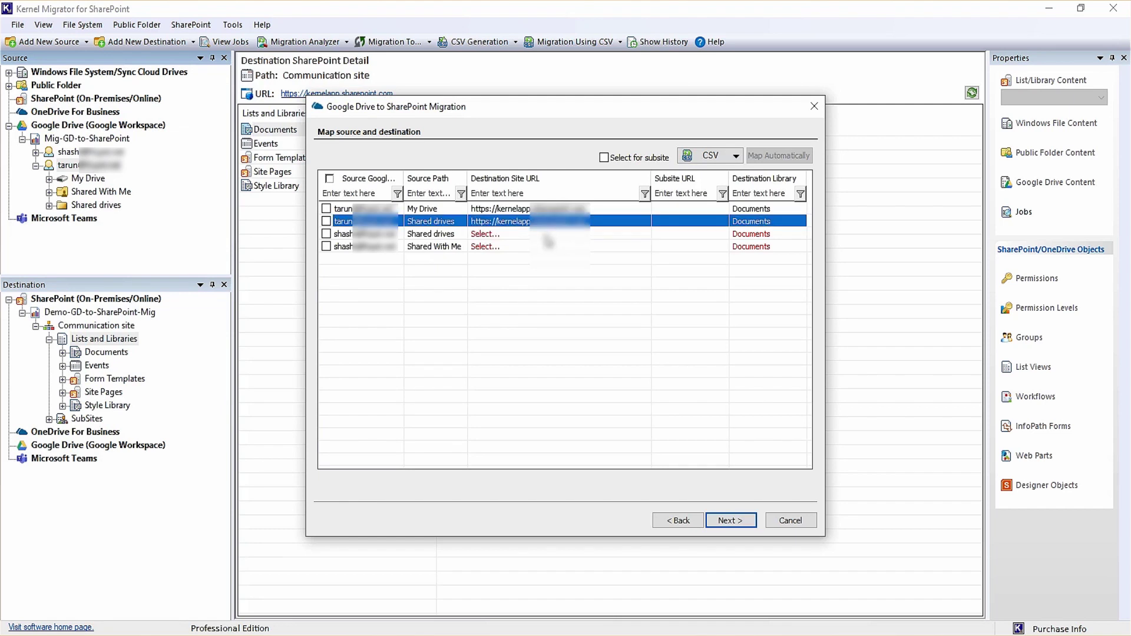
{"action": "left_click", "coordinate": [524, 234]}
{"action": "left_click", "coordinate": [524, 246]}
{"action": "left_click", "coordinate": [513, 248]}
{"action": "left_click", "coordinate": [512, 247]}
{"action": "left_click", "coordinate": [513, 258]}
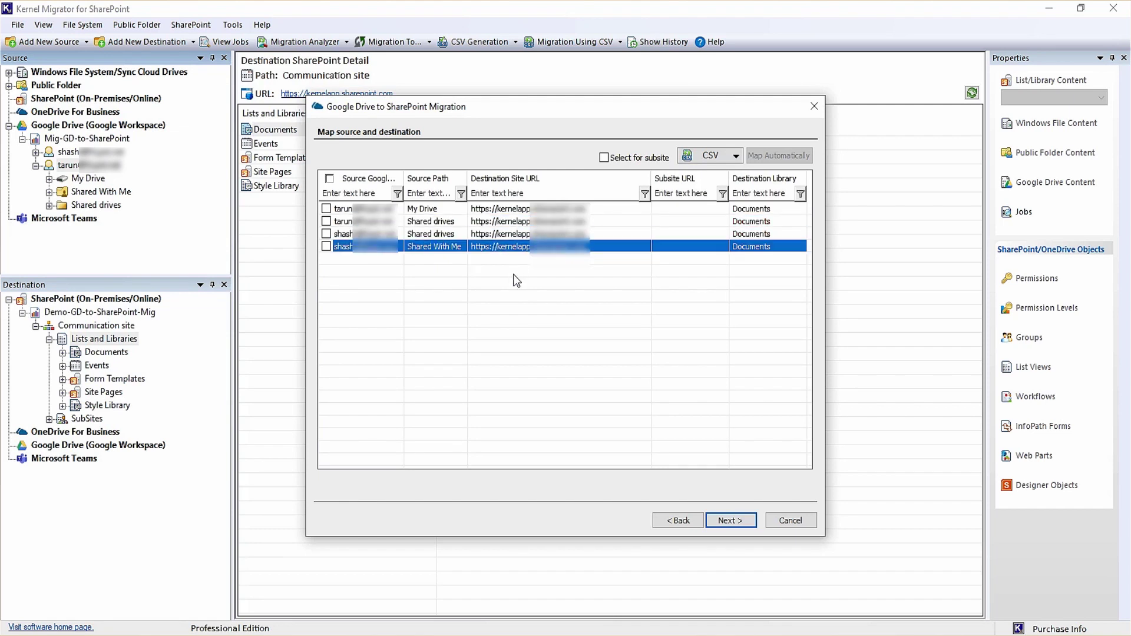
{"action": "left_click", "coordinate": [326, 221]}
{"action": "left_click", "coordinate": [326, 234]}
- Keep Documents as the destination library for rows 1 and 2
{"action": "left_click", "coordinate": [789, 210]}
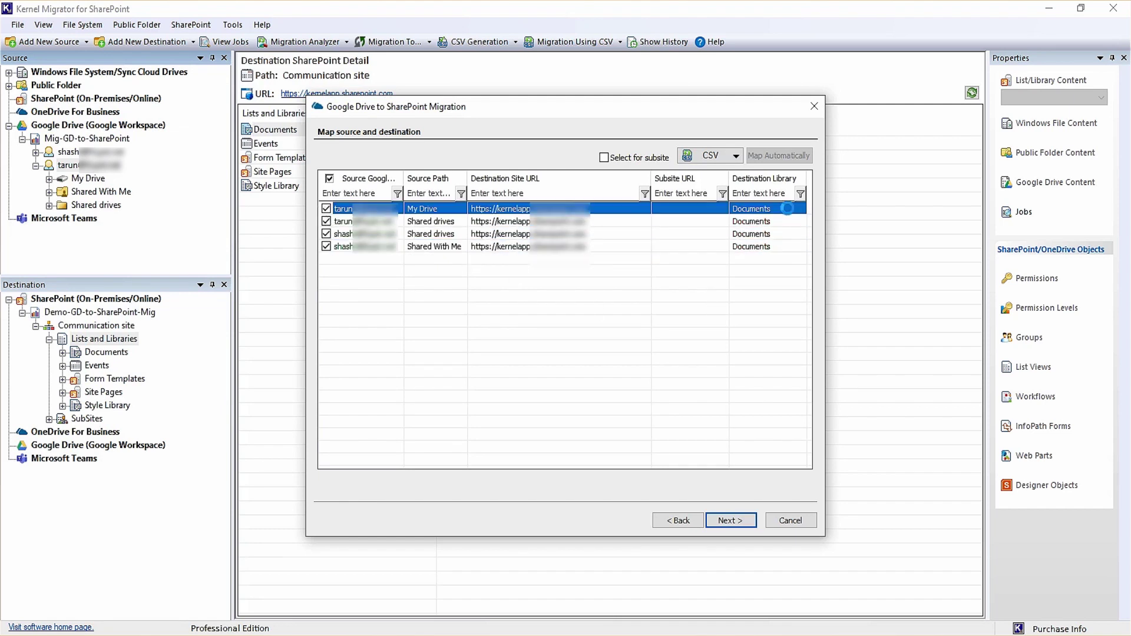
{"action": "left_click", "coordinate": [789, 209]}
{"action": "left_click", "coordinate": [795, 209]}
{"action": "left_click", "coordinate": [776, 223]}
{"action": "left_click", "coordinate": [763, 222]}
{"action": "left_click", "coordinate": [763, 223]}
{"action": "left_click", "coordinate": [799, 222]}
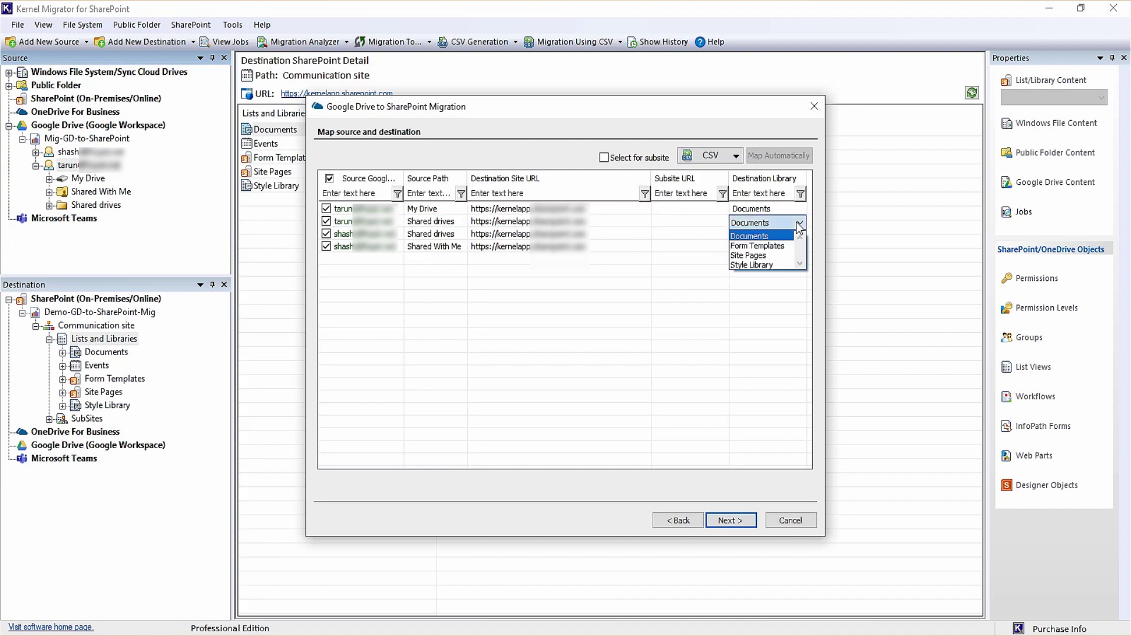
{"action": "left_click", "coordinate": [764, 237]}
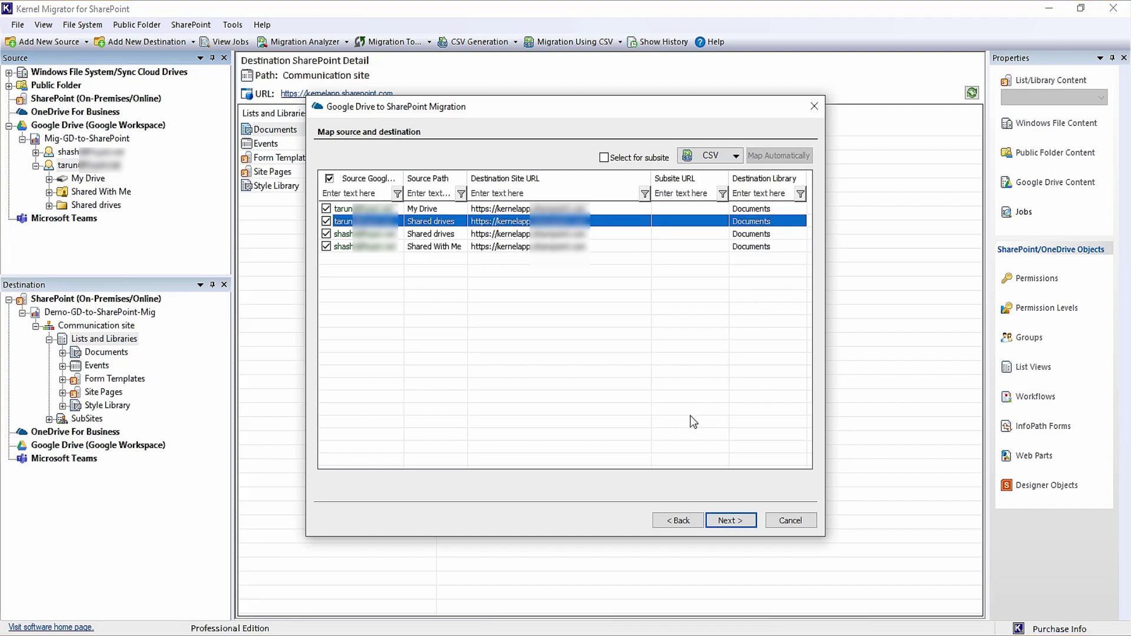
- Overwrite existing files as new versions, keep Execute Immediate, and reach the Summary page
{"action": "left_click", "coordinate": [737, 521]}
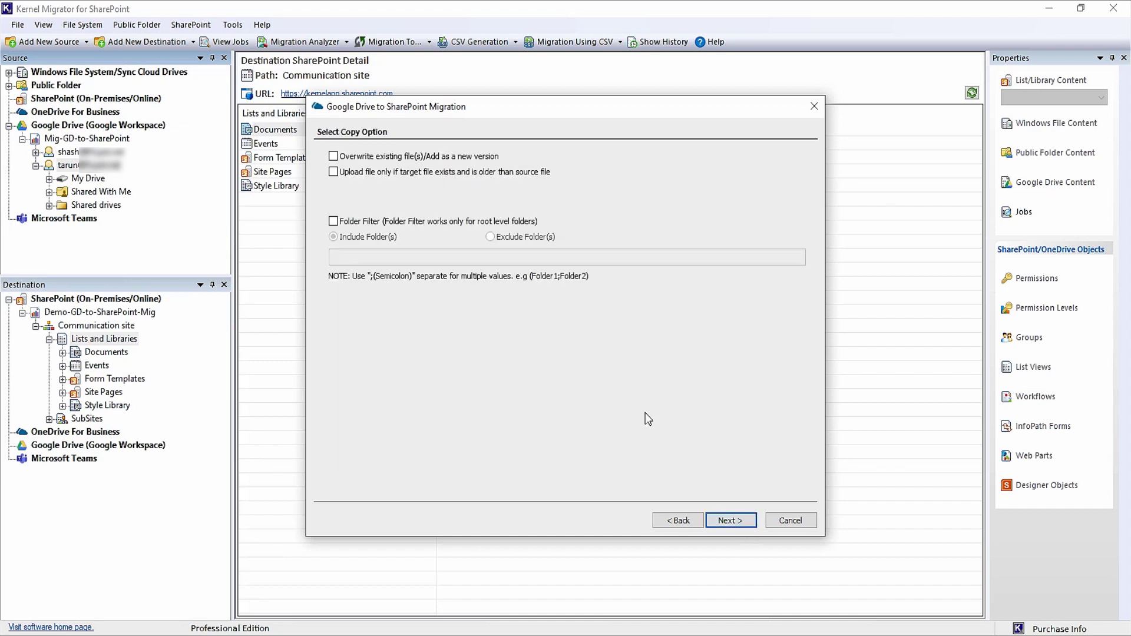
{"action": "left_click", "coordinate": [375, 158]}
{"action": "left_click", "coordinate": [729, 521]}
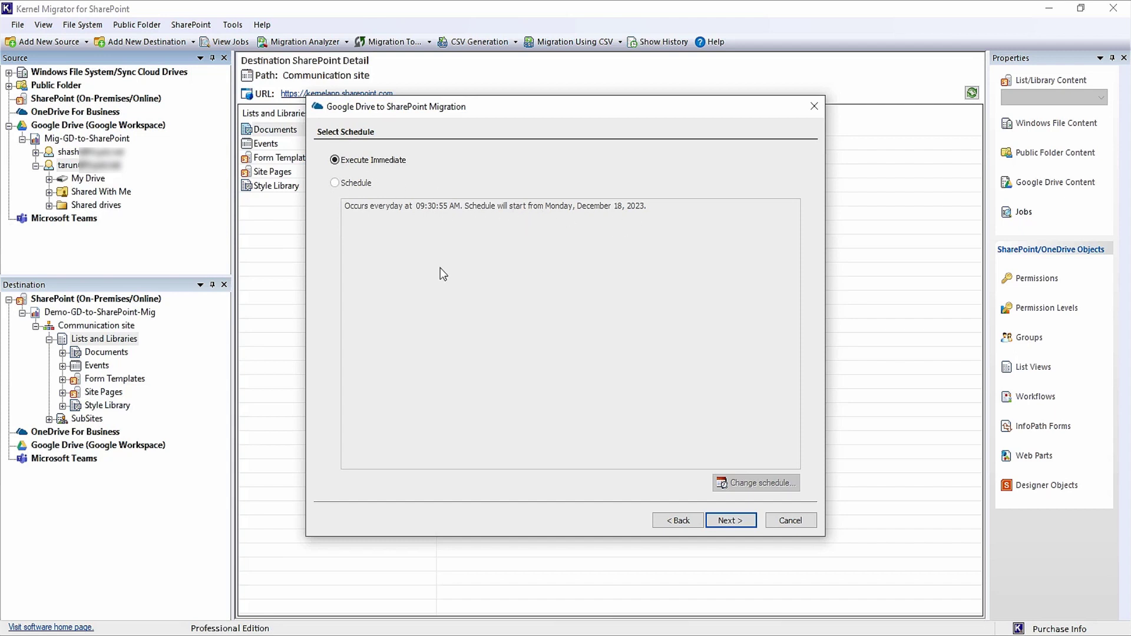
{"action": "left_click", "coordinate": [746, 518]}
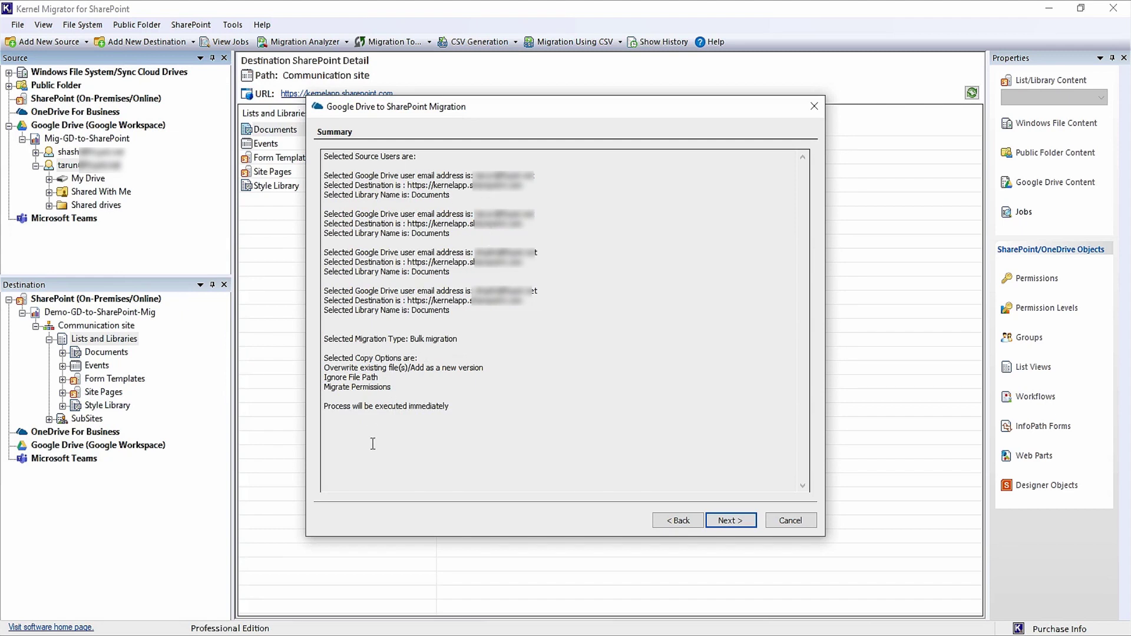
- Run the migration and scroll the Completion Summary to confirm every upload shows Success
{"action": "left_click", "coordinate": [728, 521]}
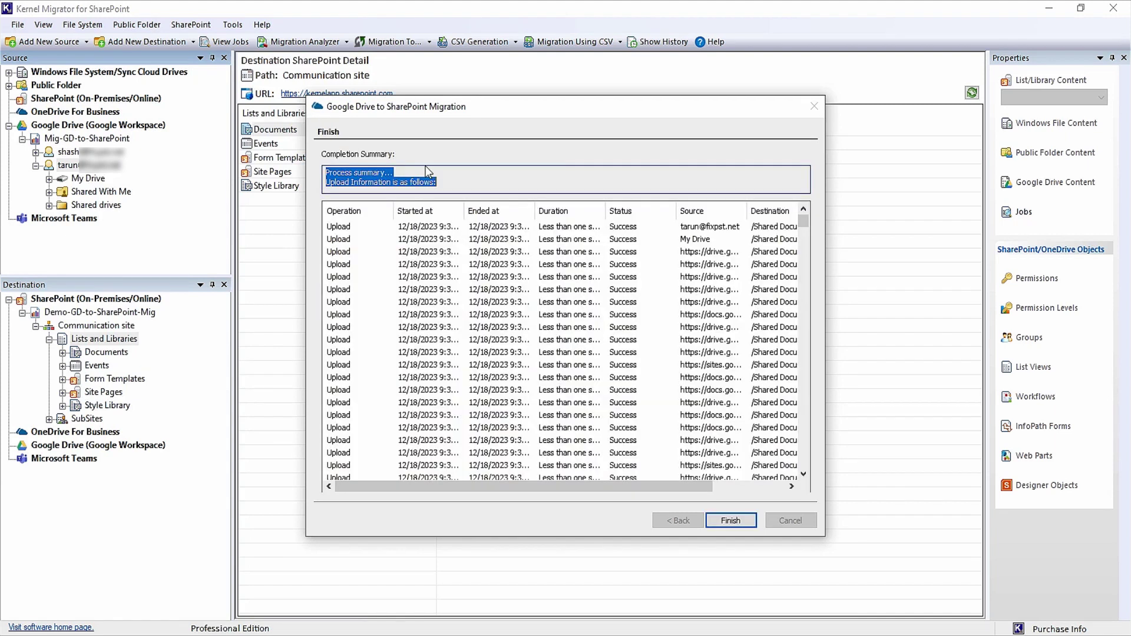
{"action": "left_click", "coordinate": [429, 174]}
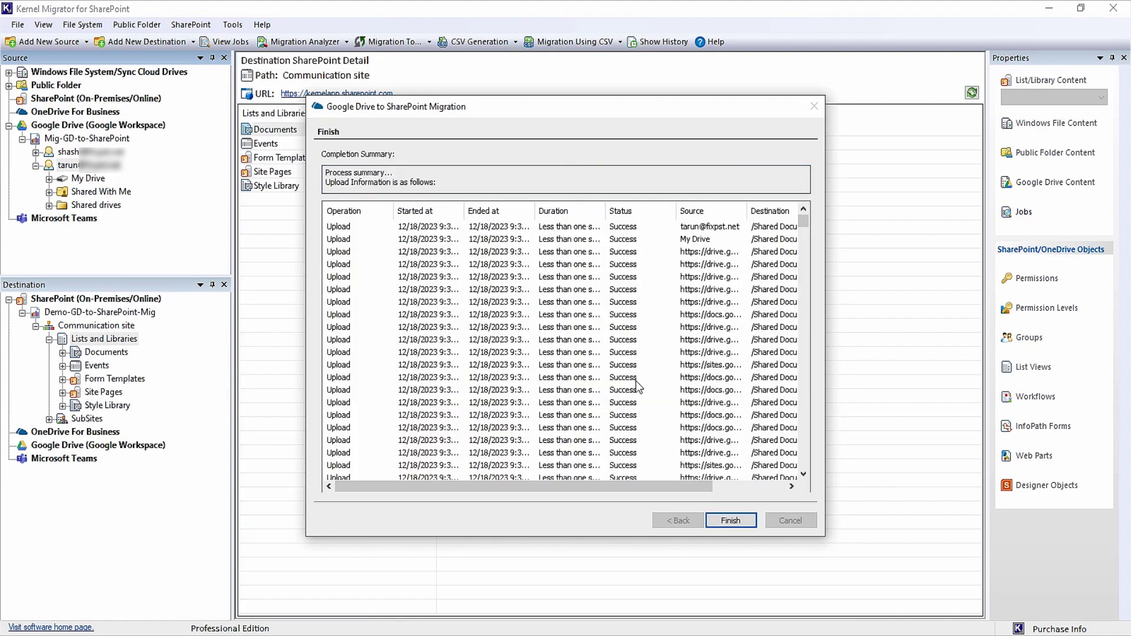
{"action": "left_click_drag", "start_coordinate": [803, 222], "coordinate": [804, 448]}
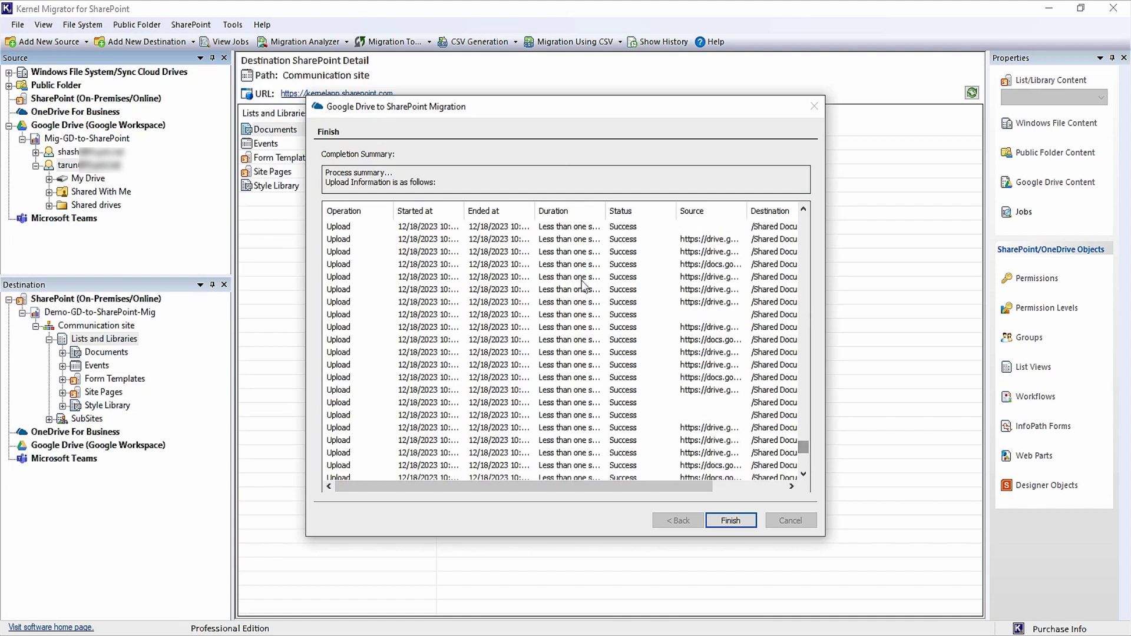
{"action": "left_click", "coordinate": [803, 462]}
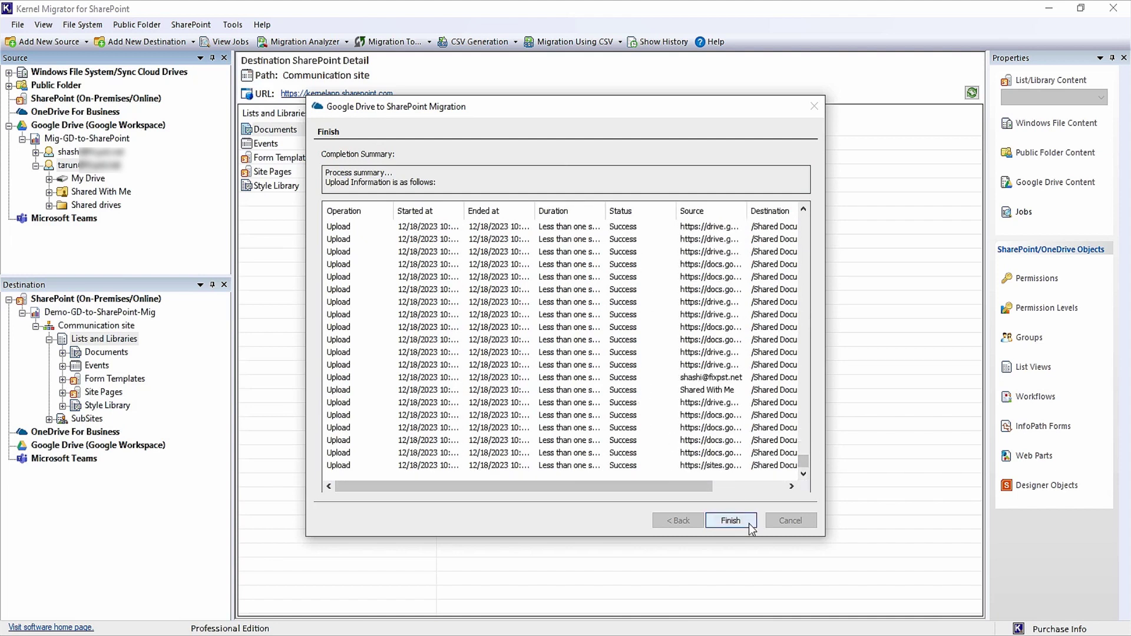